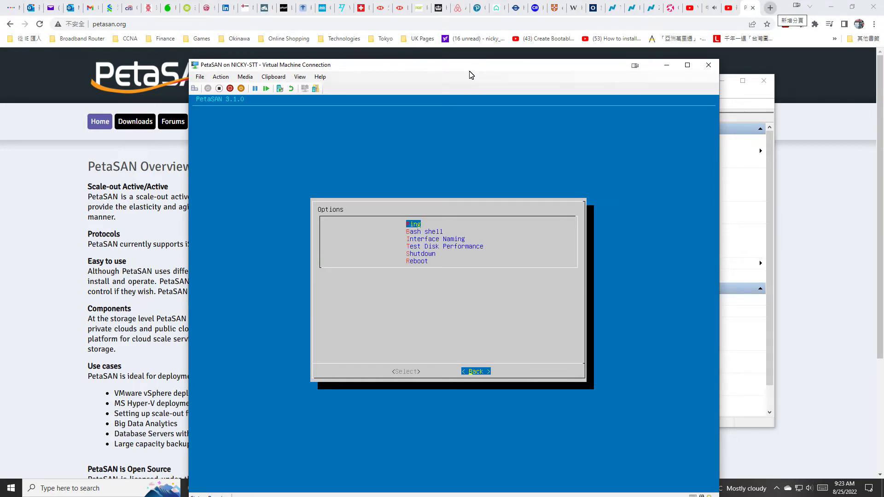
Step: Try to open the deployment wizard at 10.79.3.121:5001 in a new browser tab
left_click(770, 8)
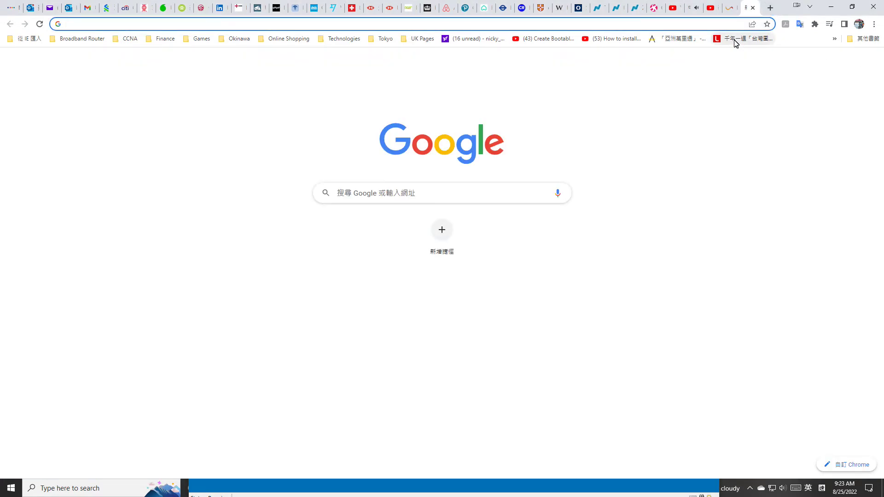
type("10.")
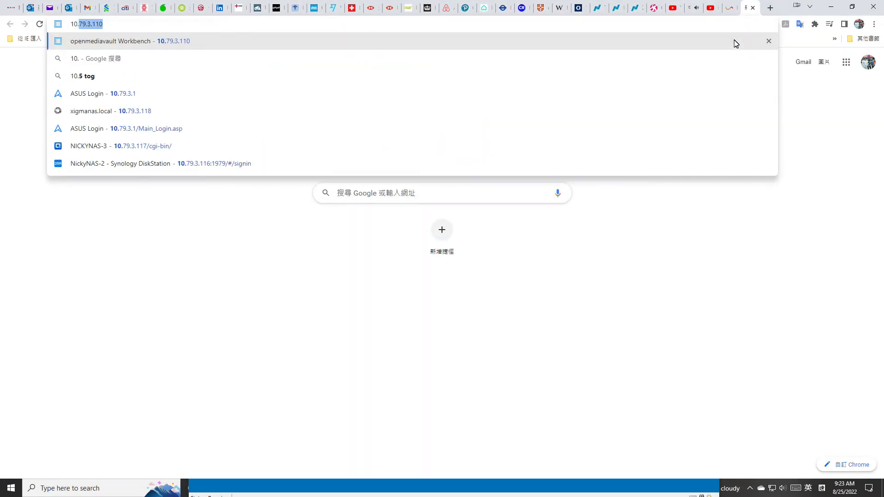
type("79.3.12")
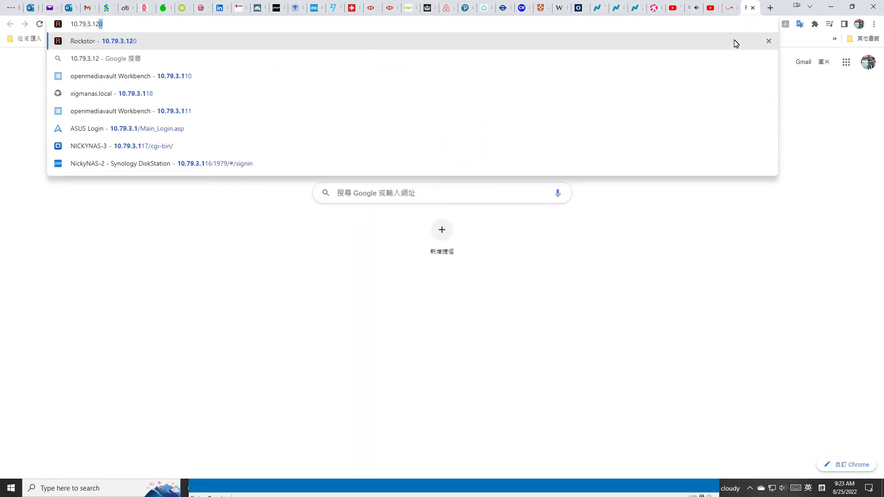
type("1:5001")
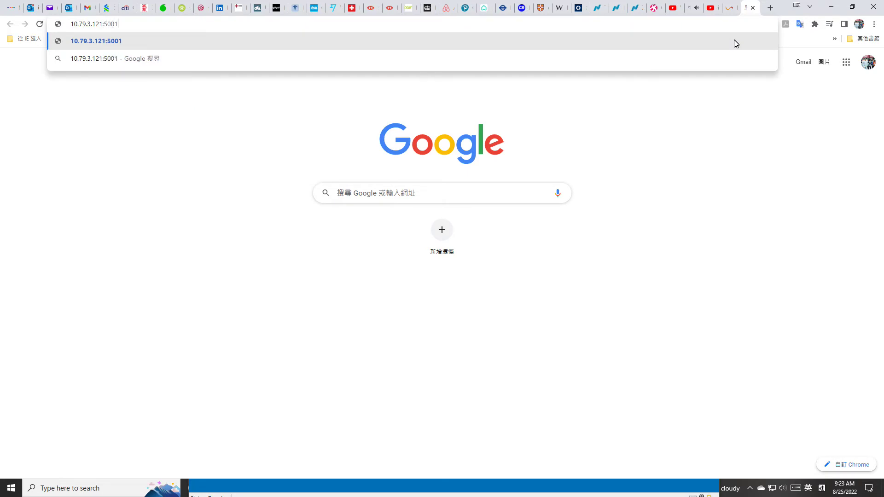
key("Return")
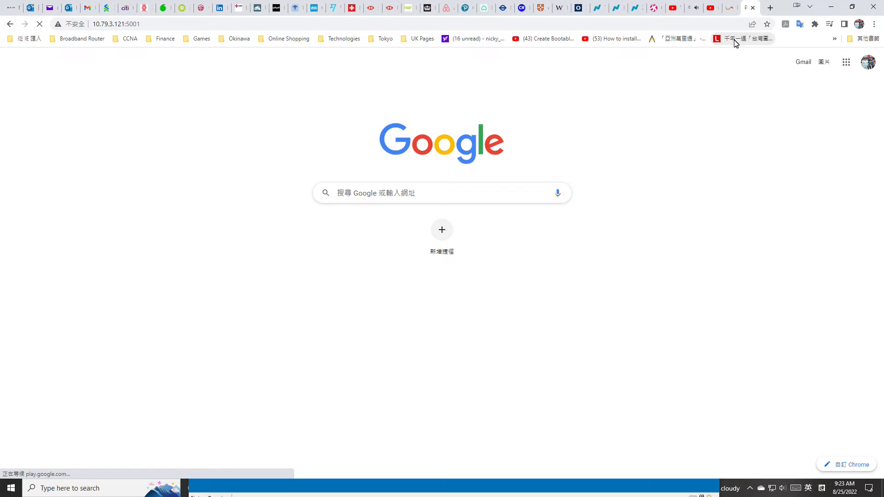
left_click(96, 25)
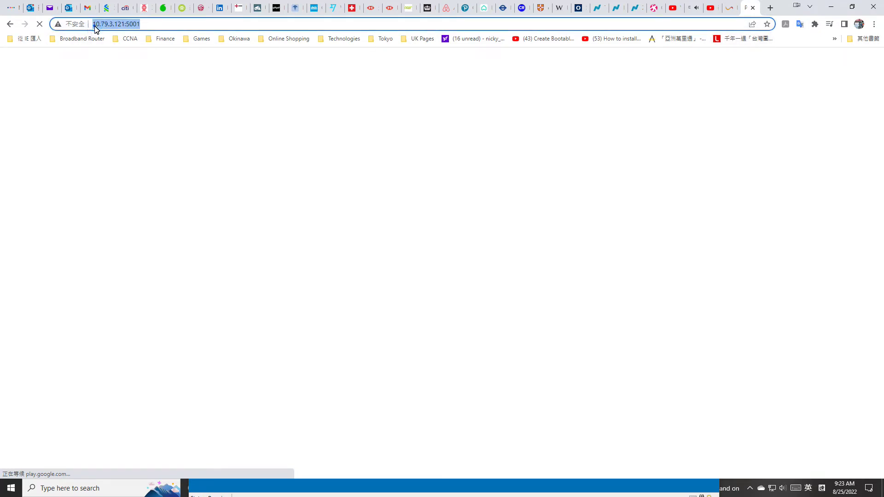
left_click(94, 23)
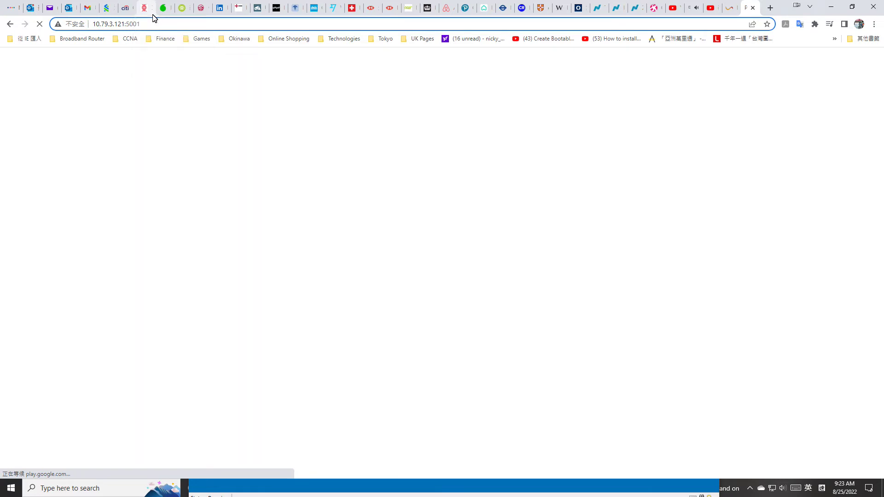
type("https")
type("://")
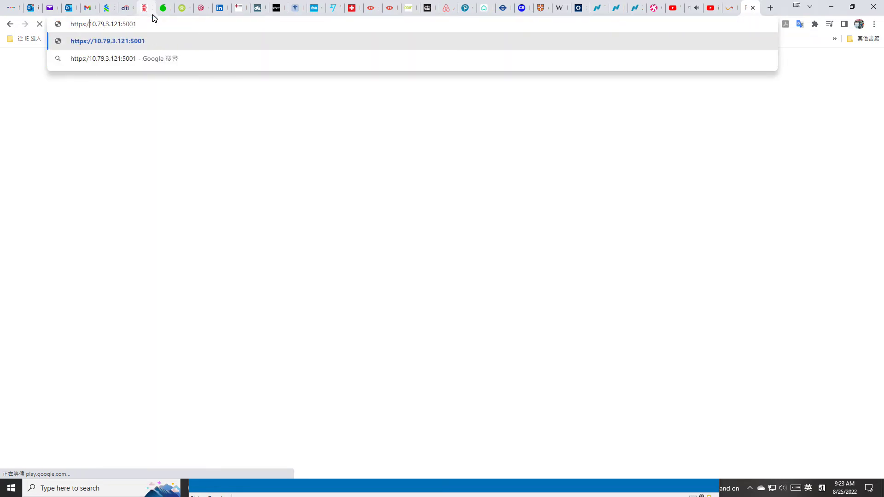
key("Return")
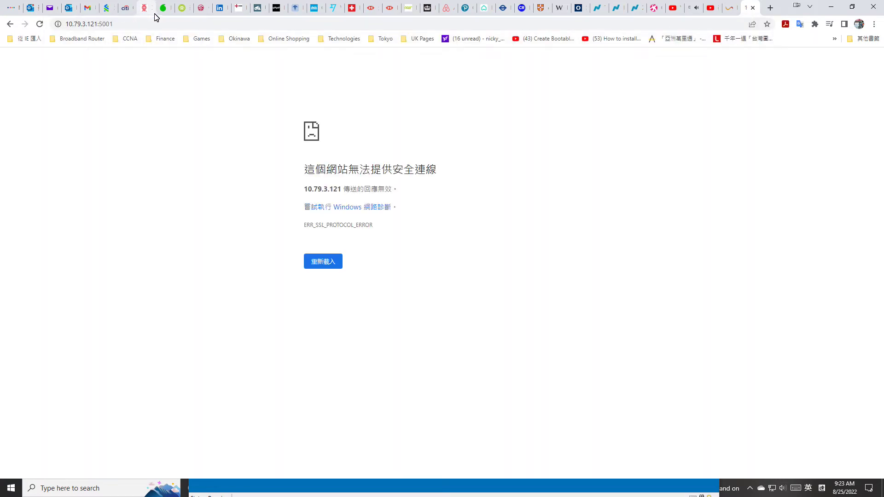
left_click(166, 22)
left_click(176, 23)
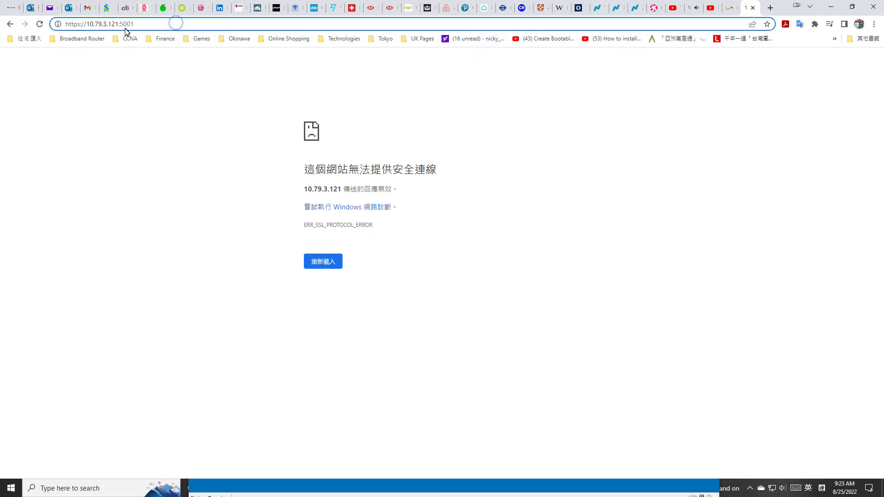
left_click_drag(119, 25, 167, 24)
key("BackSpace")
key("BackSpace")
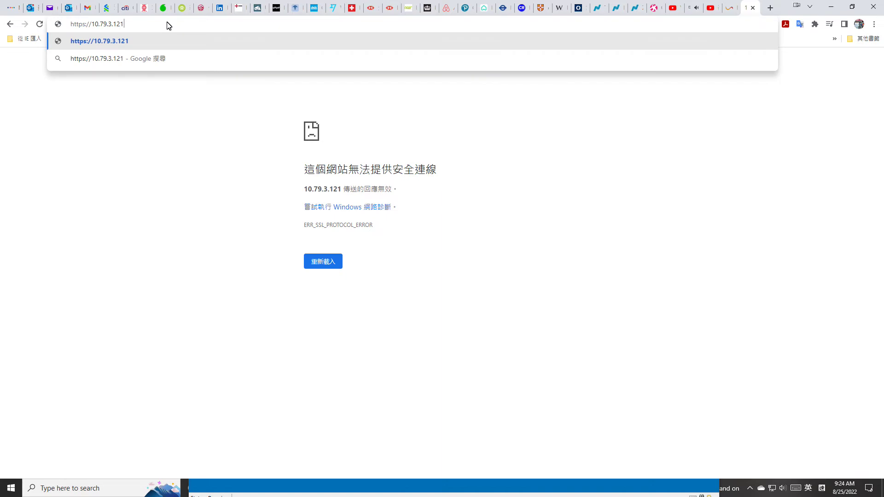
key("Return")
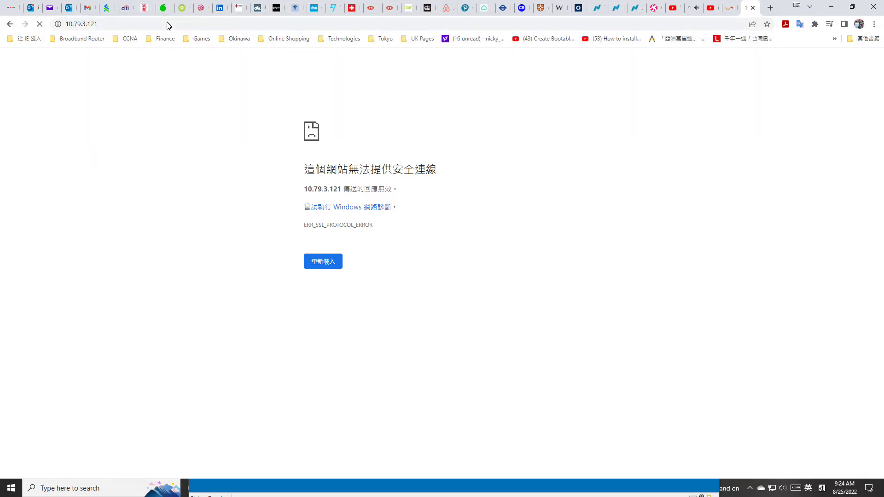
left_click(562, 285)
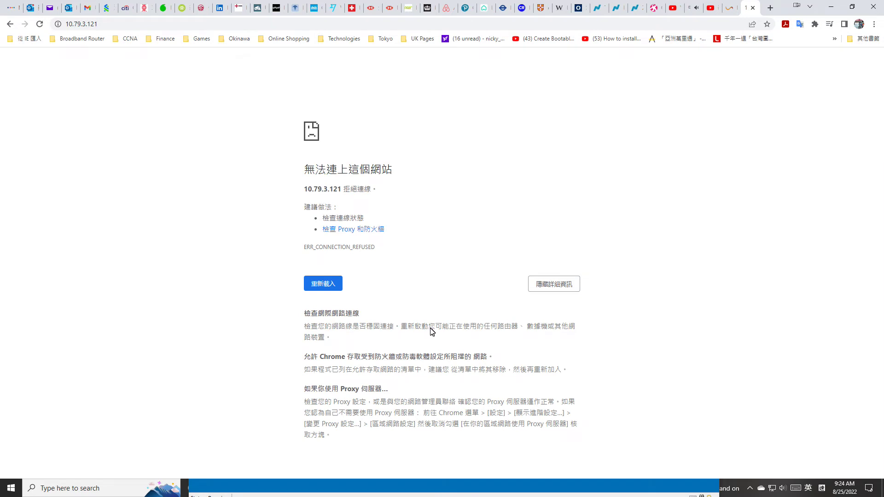
left_click(753, 8)
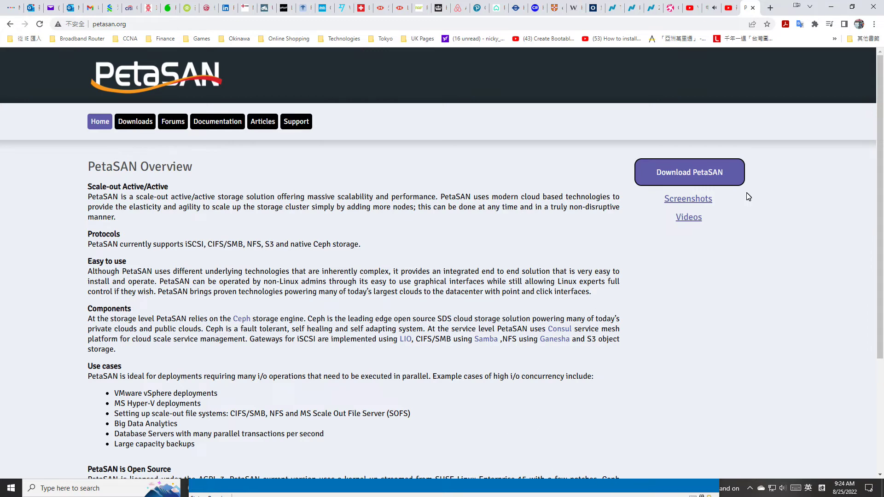
Step: Switch to the PetaSAN virtual machine console and return from the options to the node information to check the deployment wizard URL
left_click(832, 7)
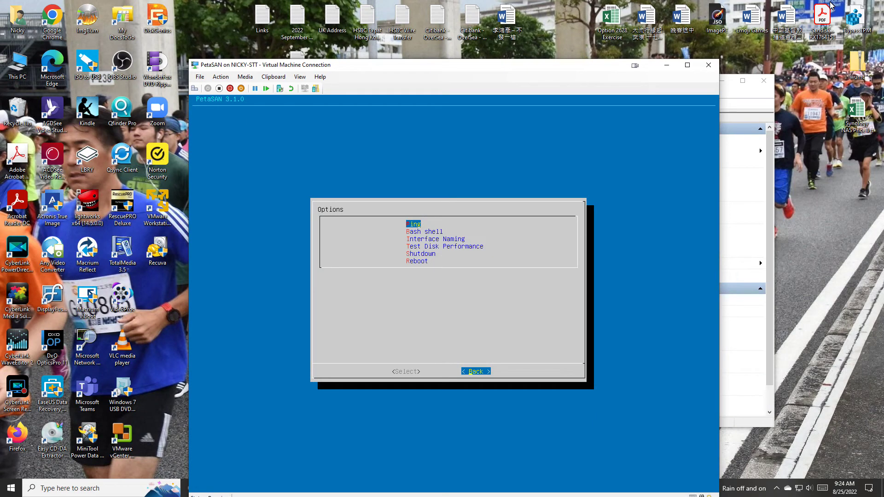
key("Return")
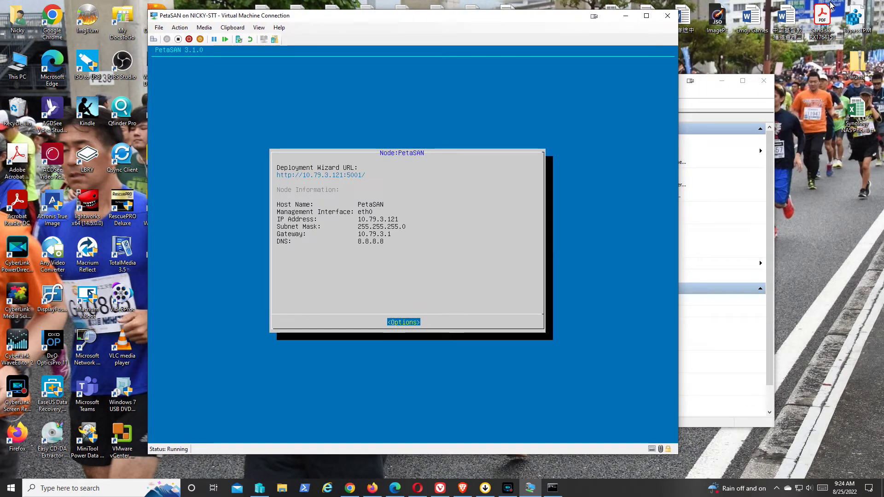
left_click(351, 489)
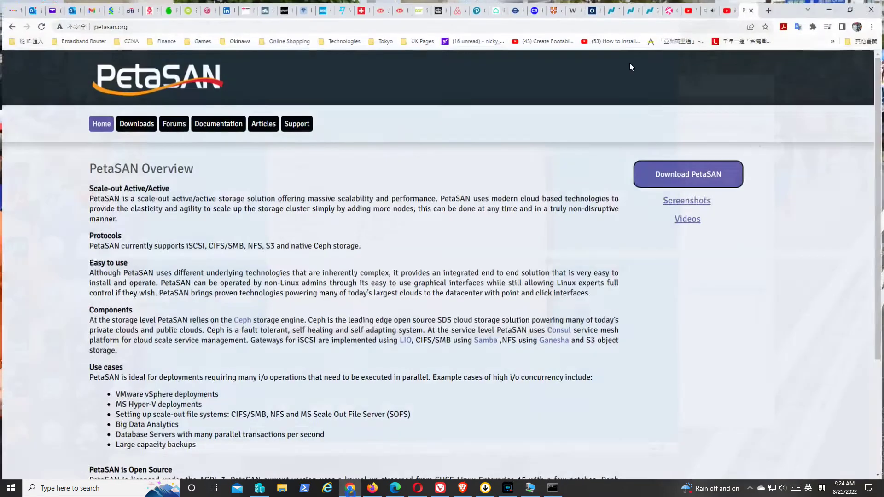
left_click(769, 10)
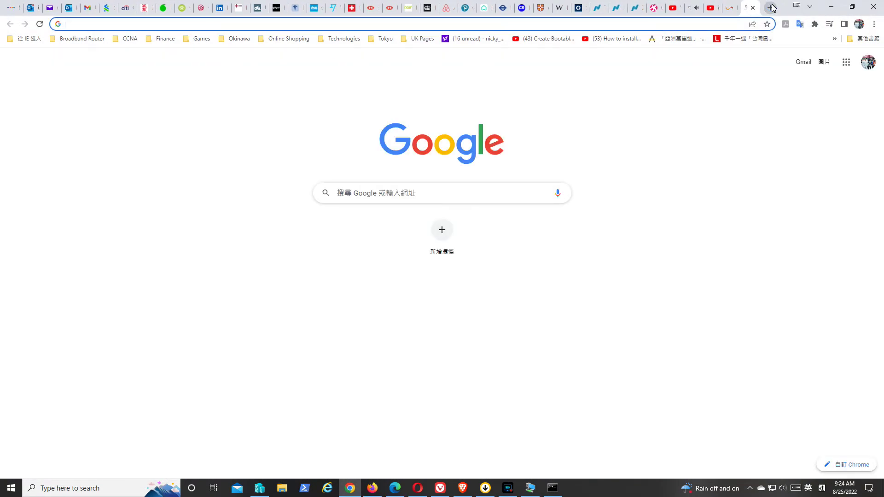
type("http://10.79")
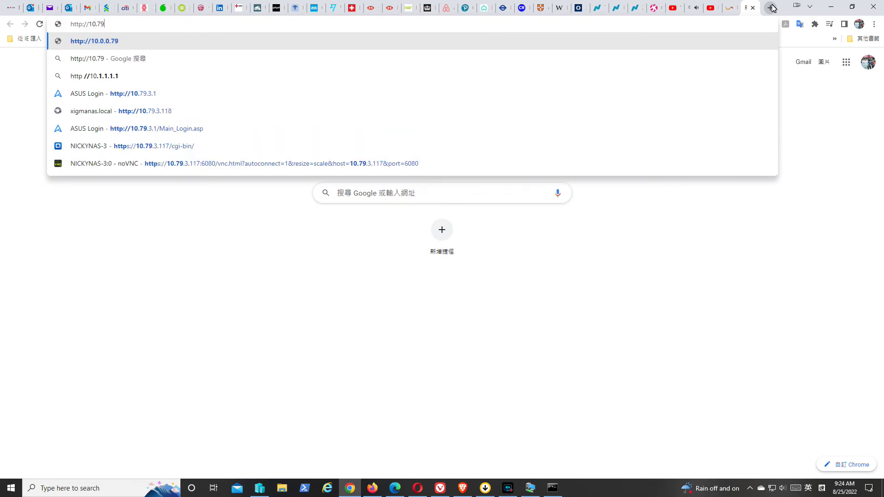
type(".3.121")
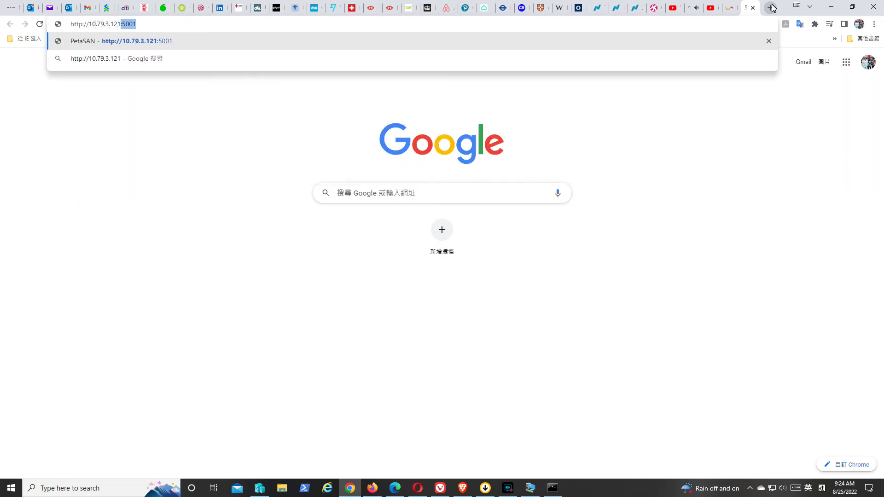
type(":5001")
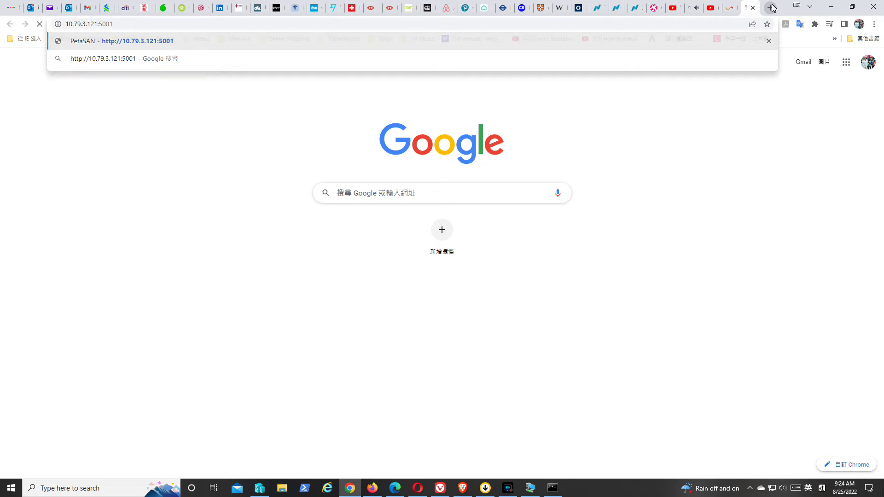
key("Return")
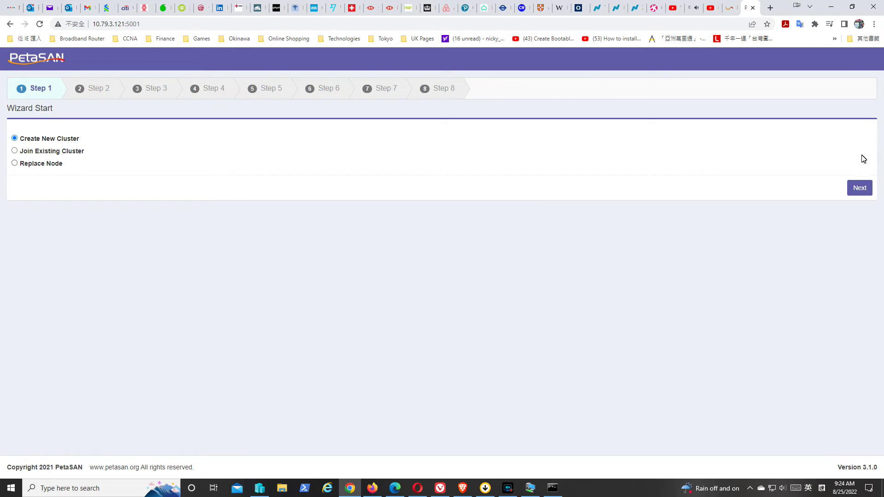
Step: Start creating a new cluster named PetaSAN, enter and confirm the cluster password, and decline saving it in the browser
left_click(857, 190)
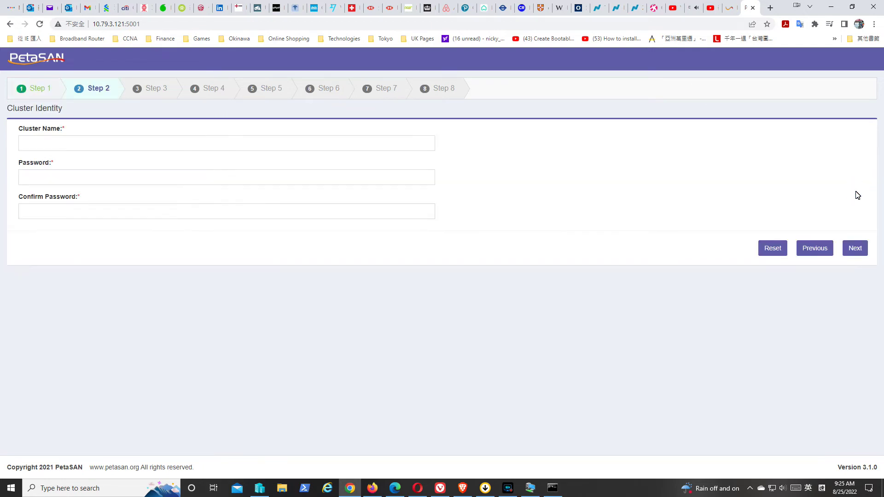
left_click(303, 145)
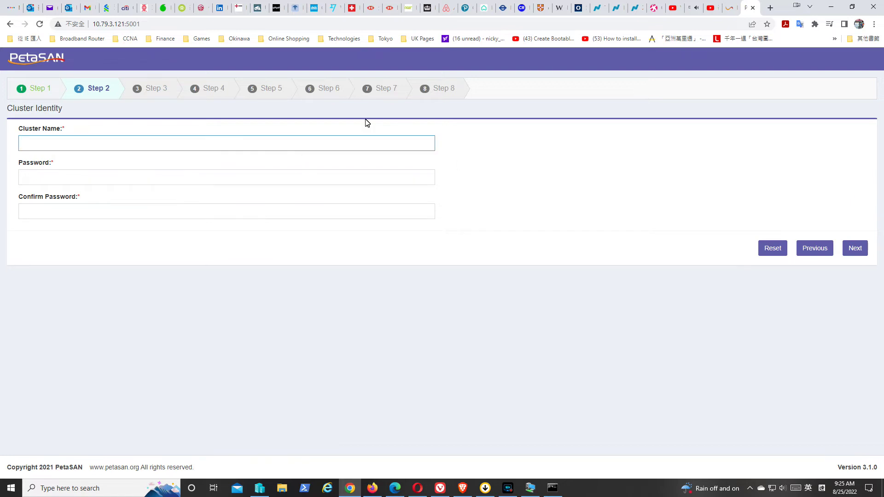
key("Tab")
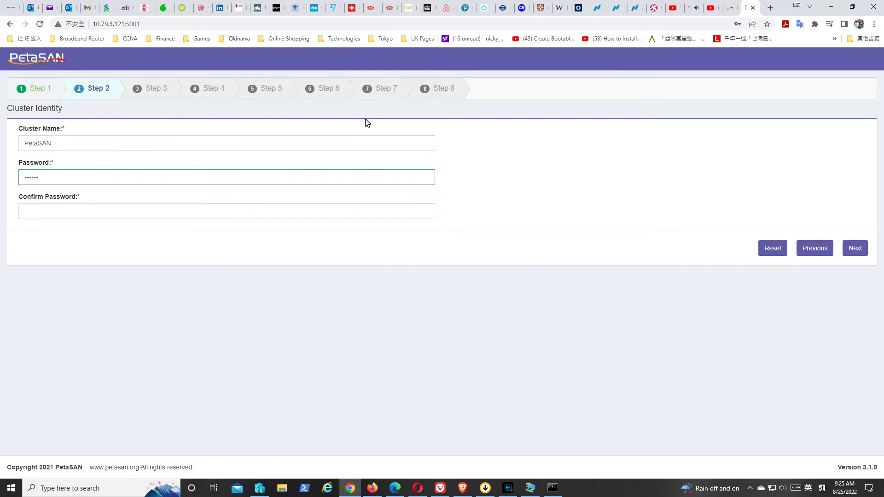
key("Tab")
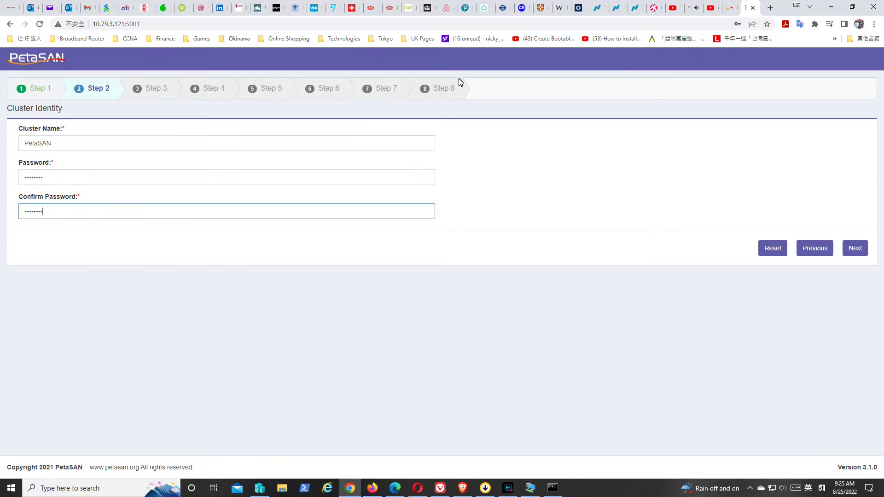
left_click(850, 251)
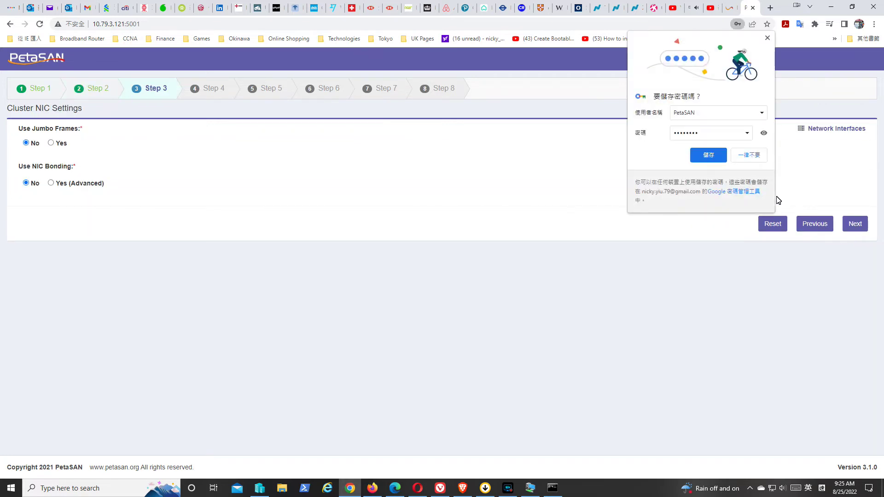
left_click(746, 154)
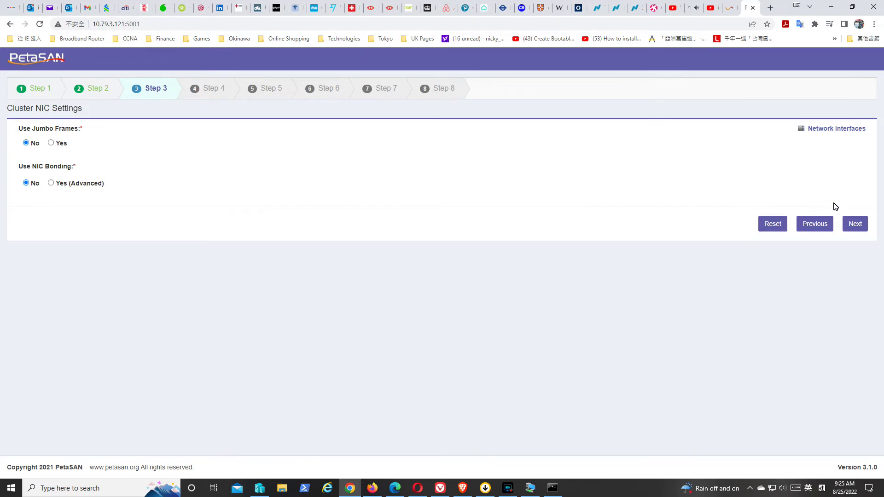
Step: Go back to the cluster identity settings, re-enter and confirm the cluster password, and continue to the NIC settings
left_click(818, 226)
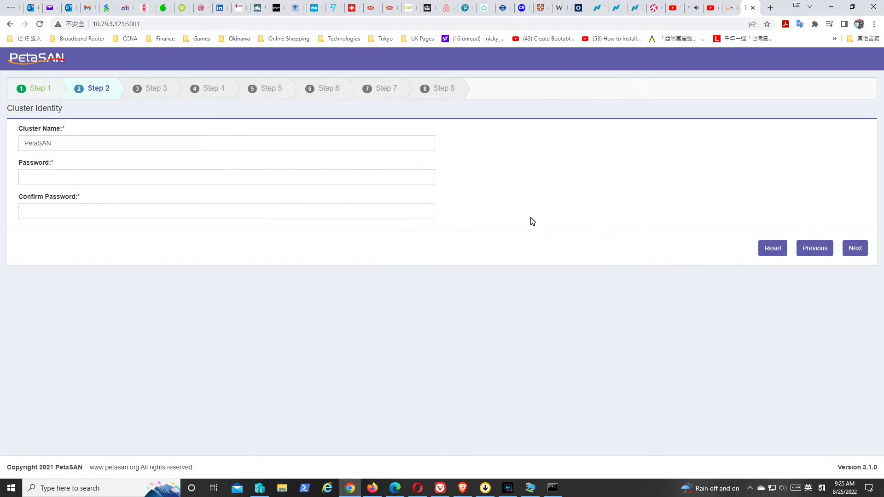
left_click(375, 177)
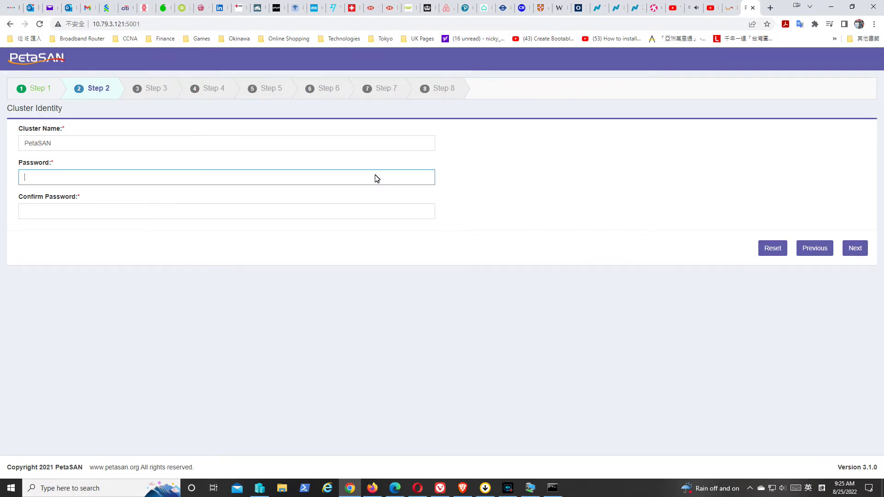
key("Tab")
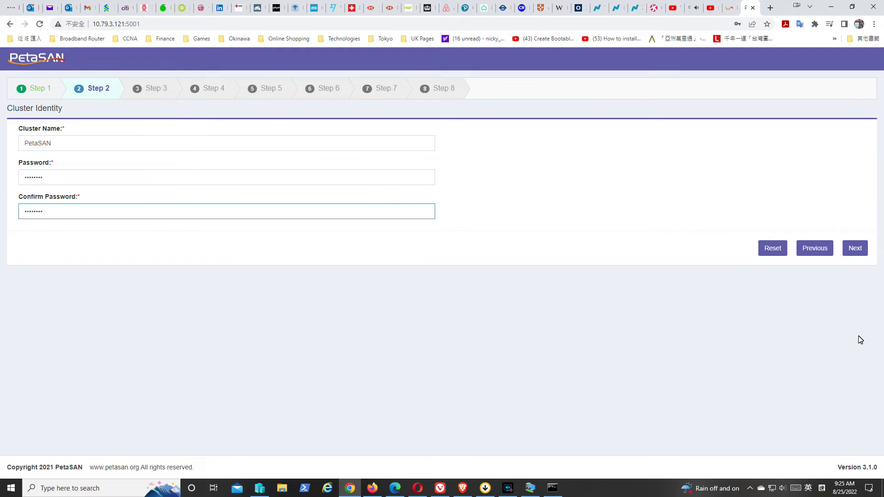
left_click(849, 248)
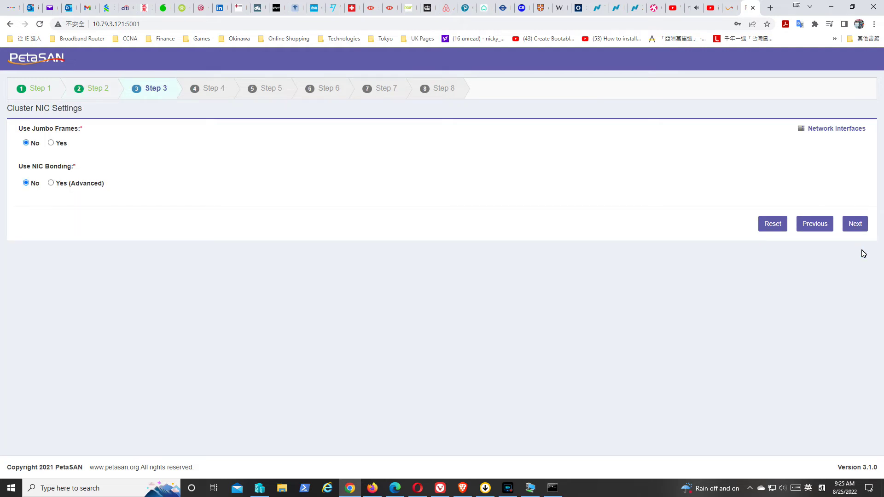
Step: Accept the NIC settings without jumbo frames or bonding, and select eth0 as the backend interface in the cluster network settings
left_click(855, 227)
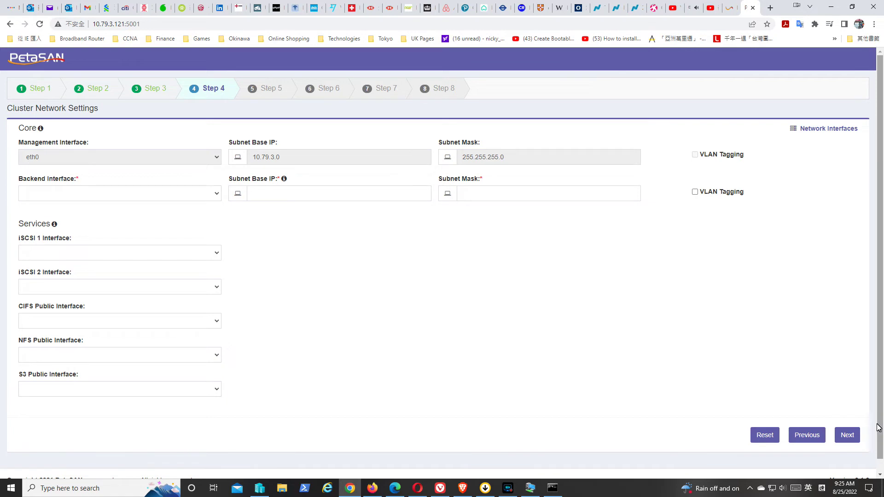
left_click(852, 439)
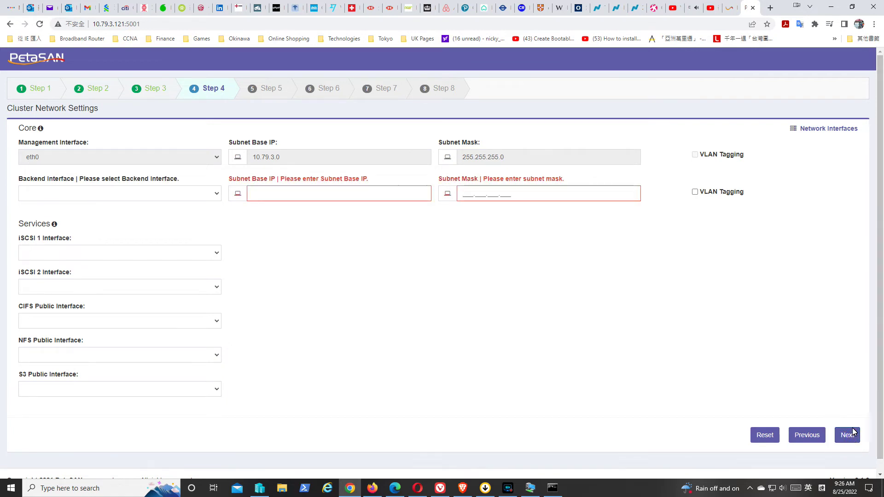
left_click(194, 196)
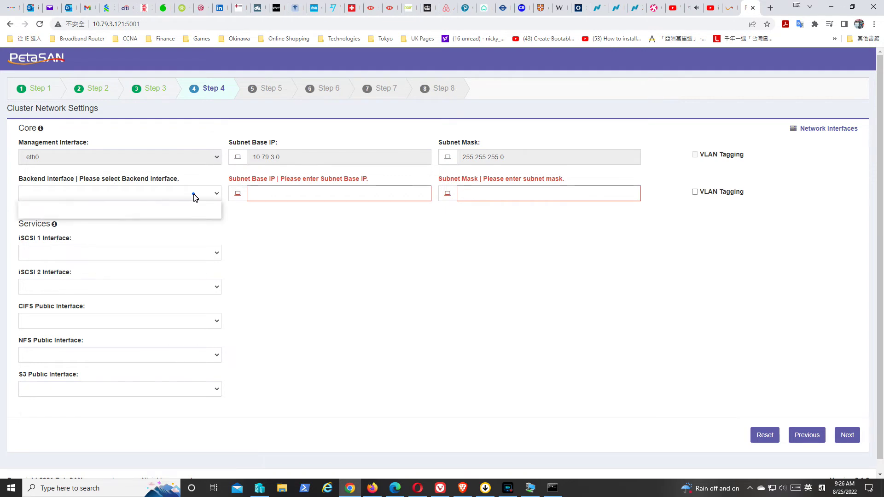
left_click(186, 211)
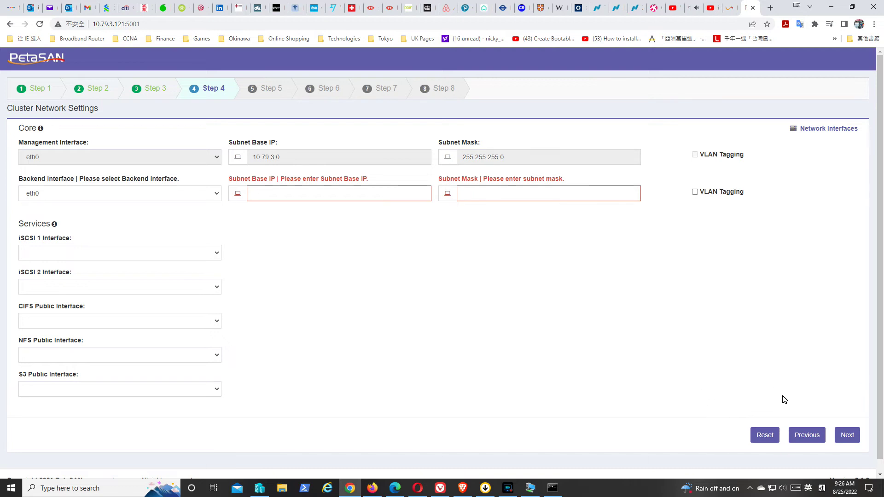
left_click(847, 435)
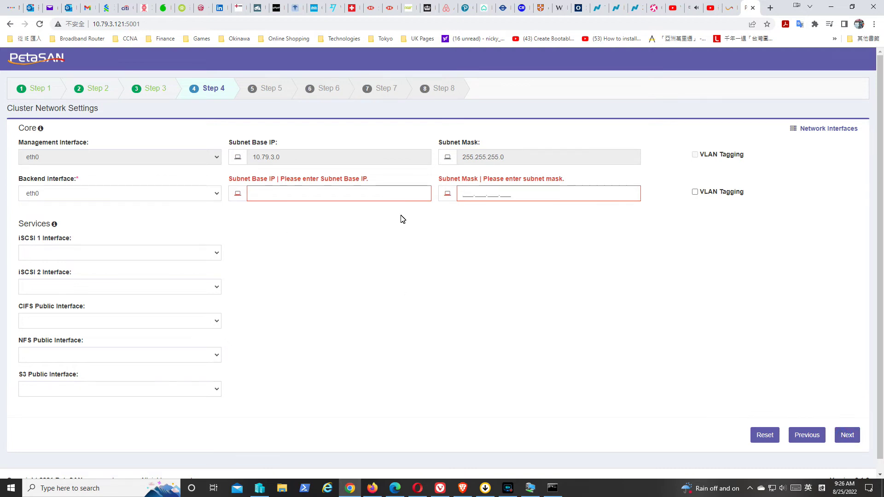
left_click(253, 196)
left_click(173, 197)
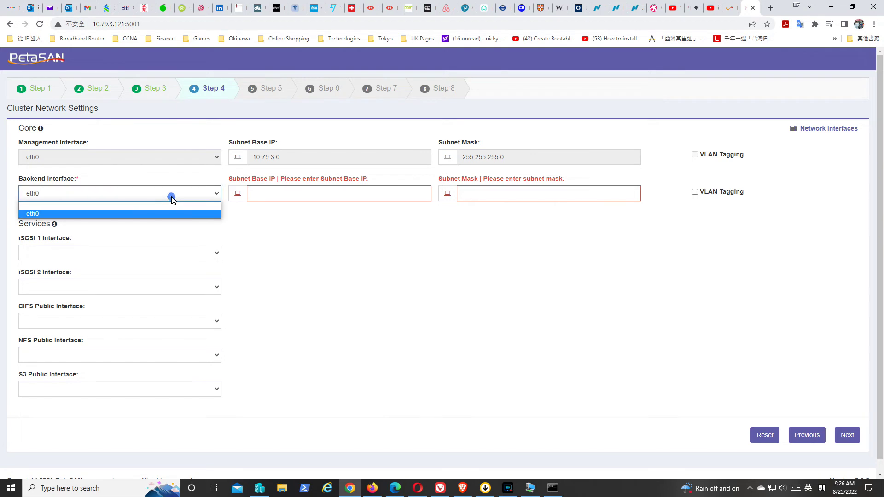
left_click(173, 200)
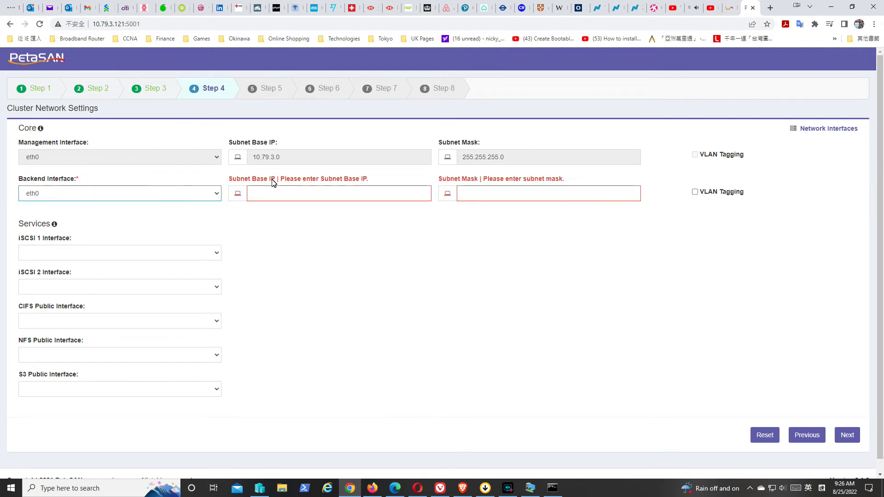
left_click(199, 196)
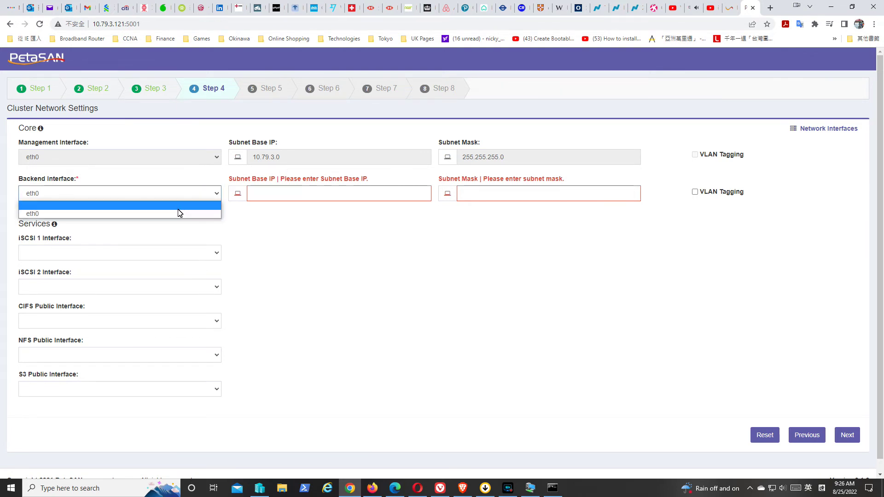
left_click(178, 206)
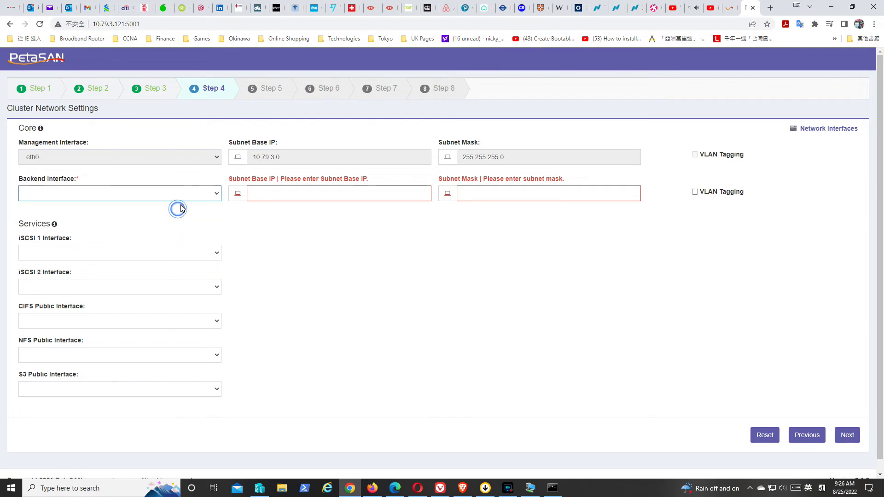
left_click(187, 194)
left_click(184, 211)
left_click(221, 253)
left_click(221, 253)
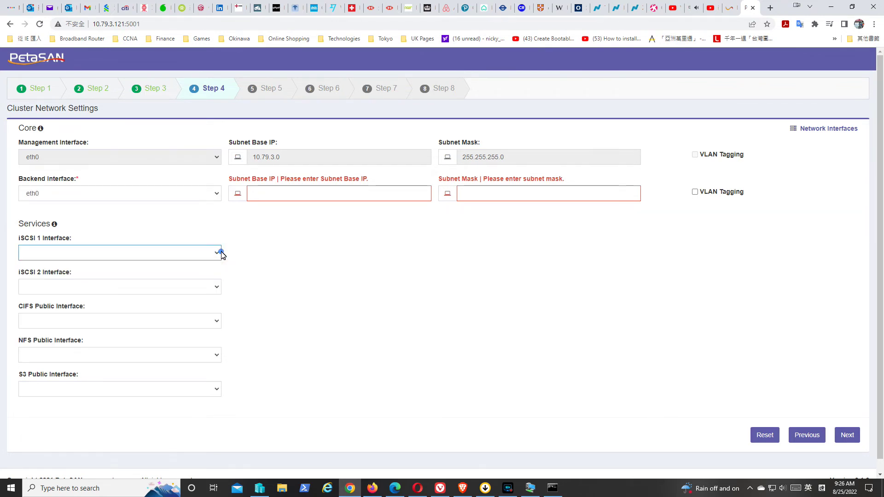
Step: Set the backend subnet mask to 255.255.255.0 and its subnet base IP to 10.79.3.0, and continue to cluster tuning
left_click(250, 194)
left_click(496, 196)
type("255.")
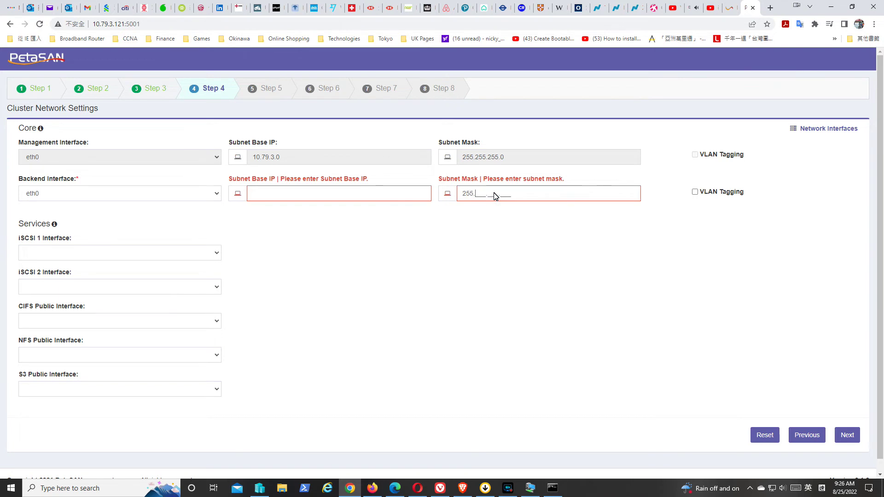
type("255.255.0")
left_click(352, 194)
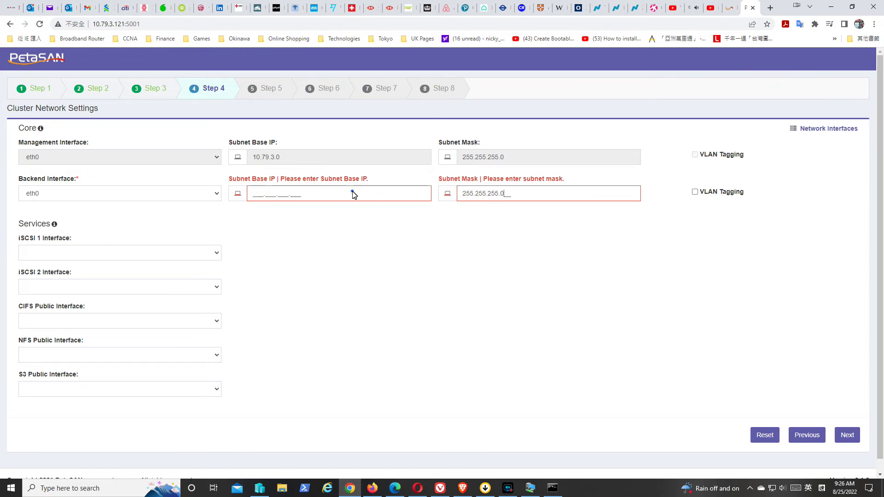
type("10")
type("3_.0")
left_click(845, 435)
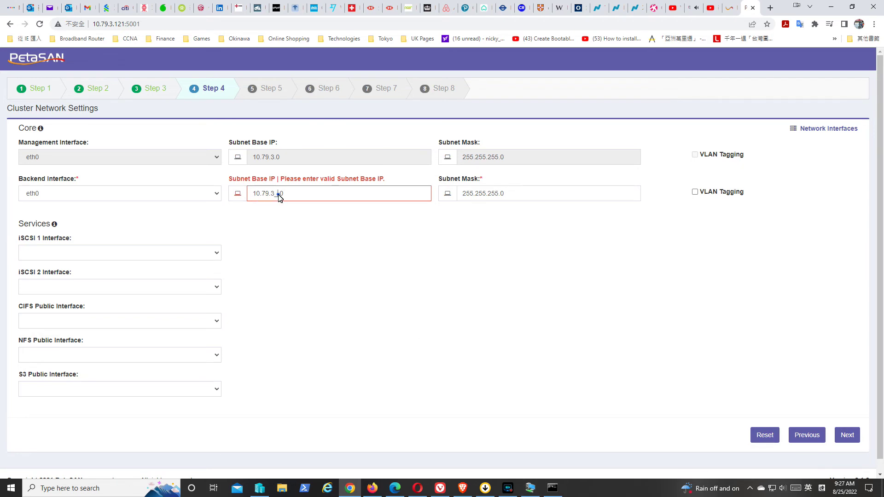
key("BackSpace")
left_click(839, 435)
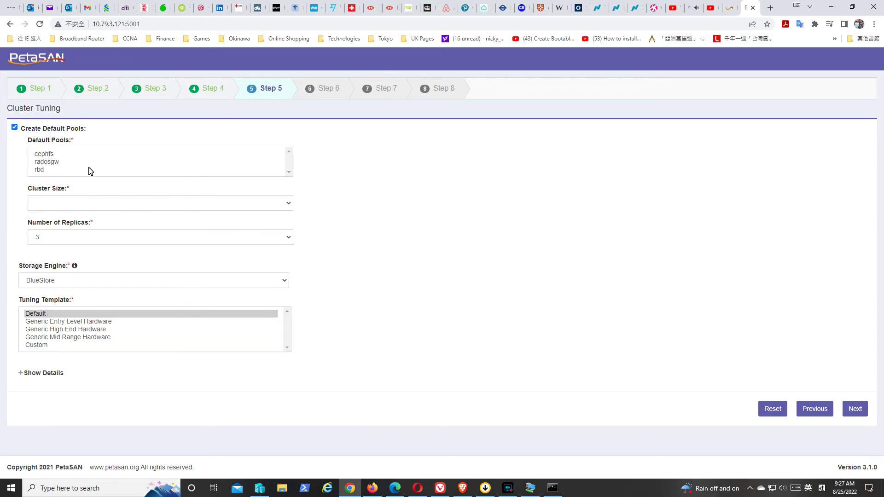
Step: Set the cluster size to 3 to 15 disks, select cephfs as the default pool, and continue to the node network settings
left_click(188, 239)
left_click(188, 239)
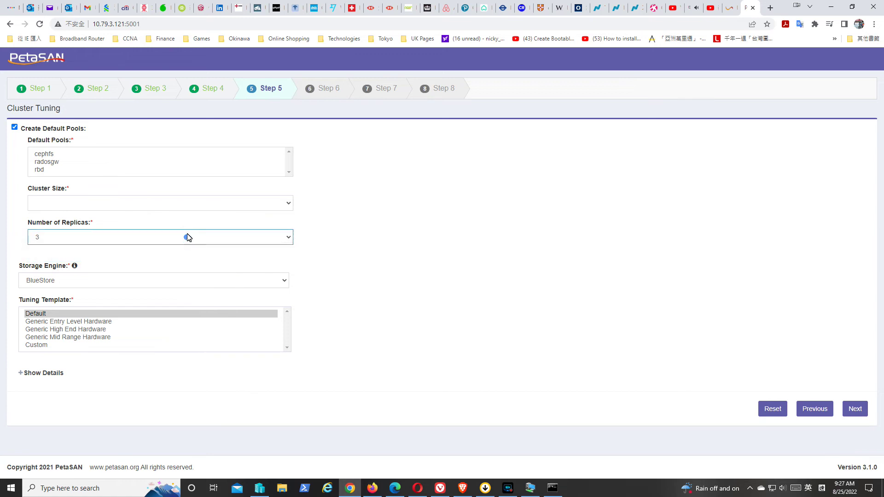
left_click(215, 206)
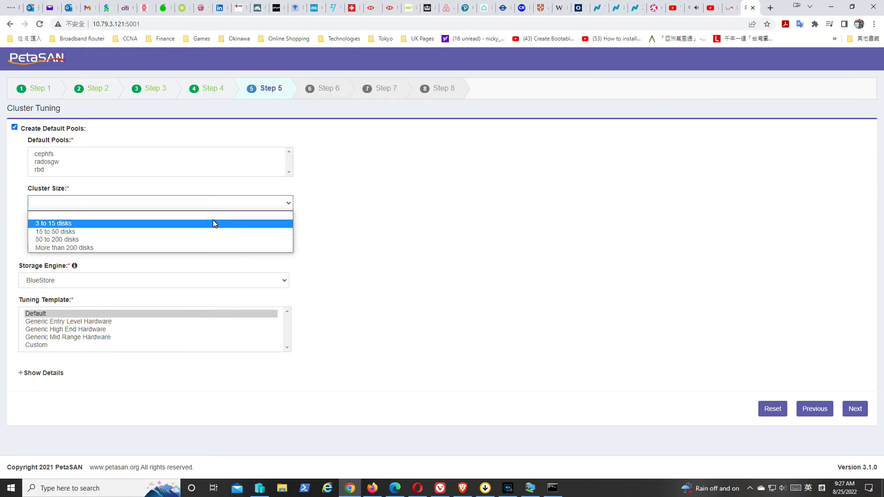
left_click(213, 224)
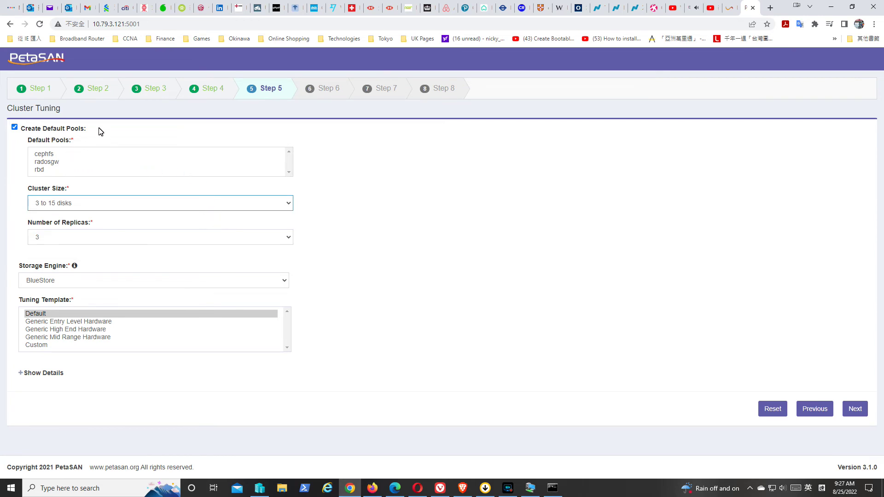
left_click_drag(50, 171, 59, 154)
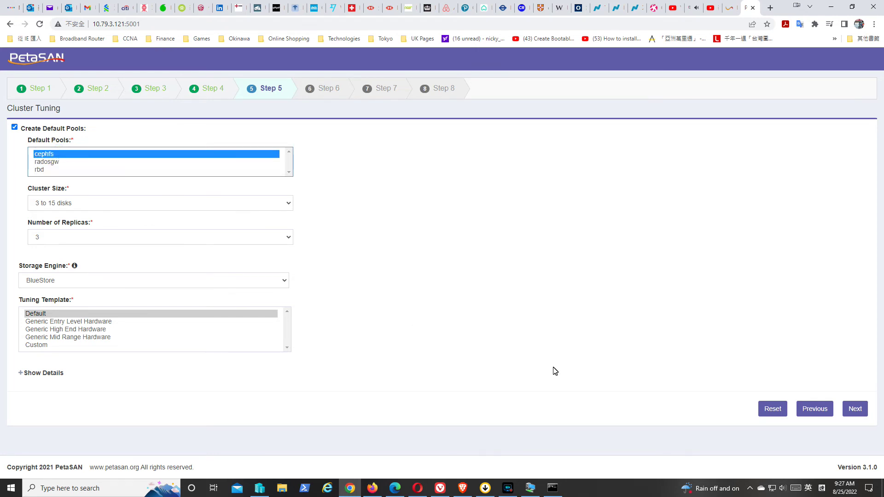
left_click(54, 380)
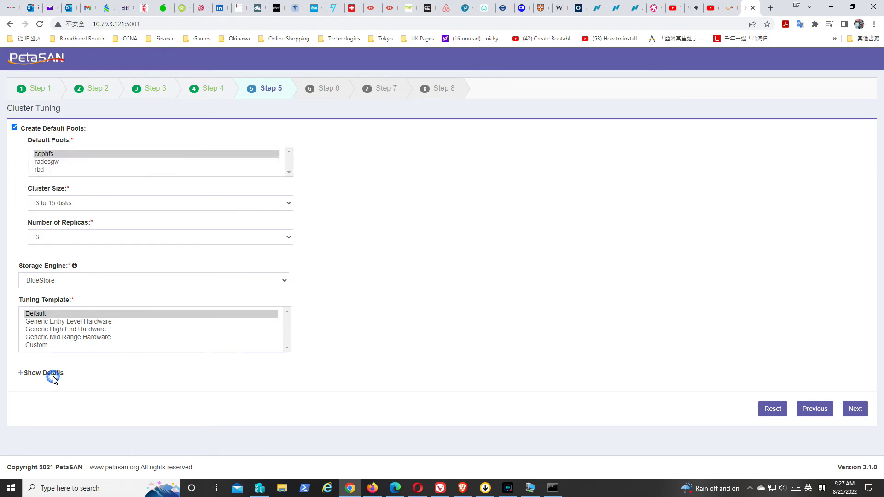
left_click(854, 410)
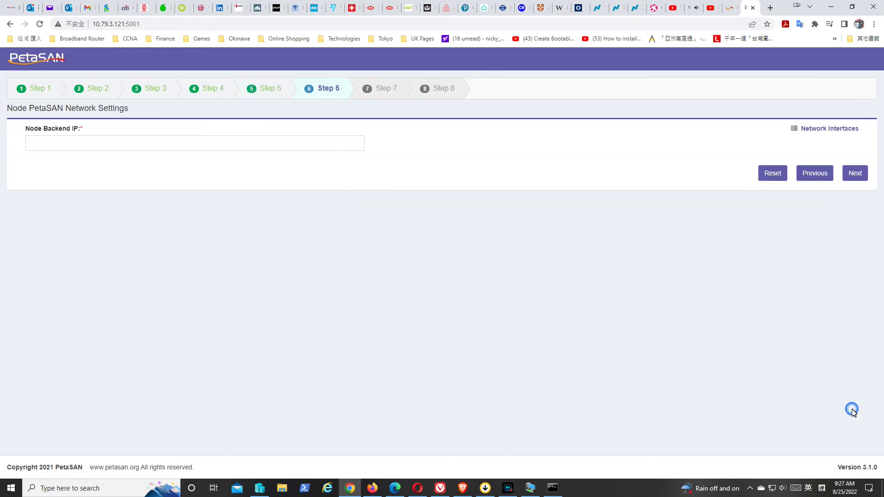
Step: Set the node backend IP to 10.79.3.122, check the network interfaces, and deploy the node with the preselected services
left_click(174, 142)
left_click(33, 146)
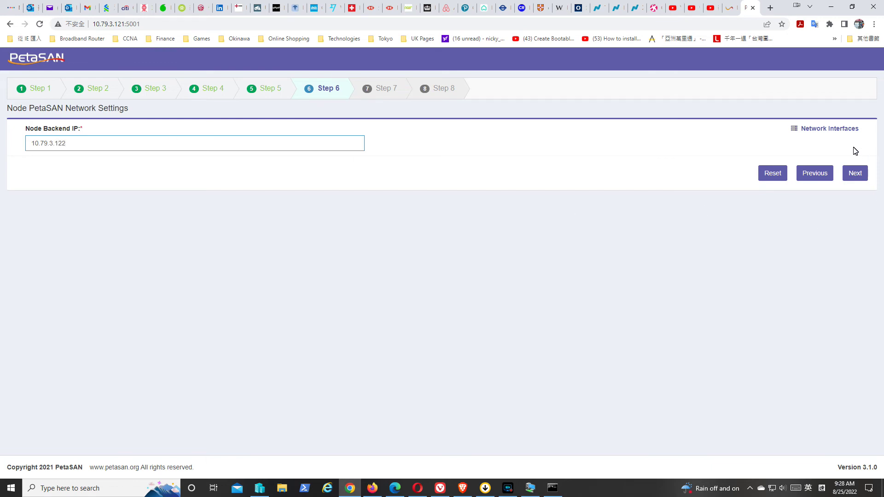
left_click(823, 129)
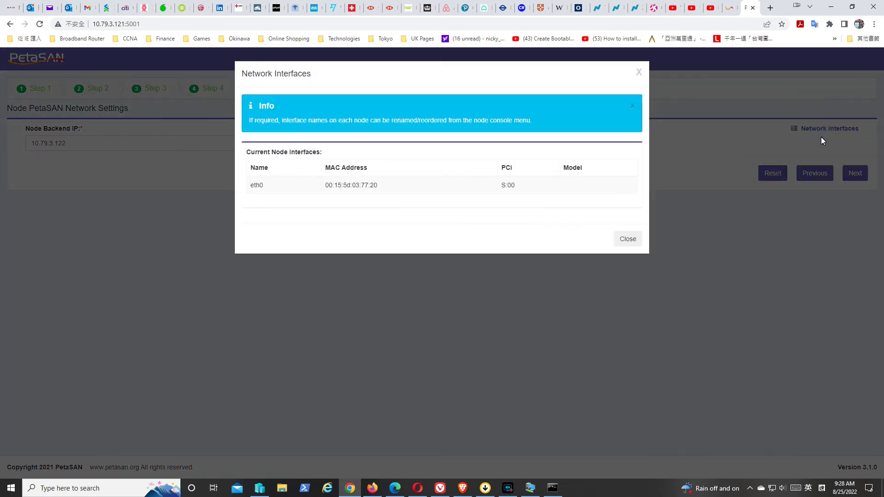
left_click(627, 238)
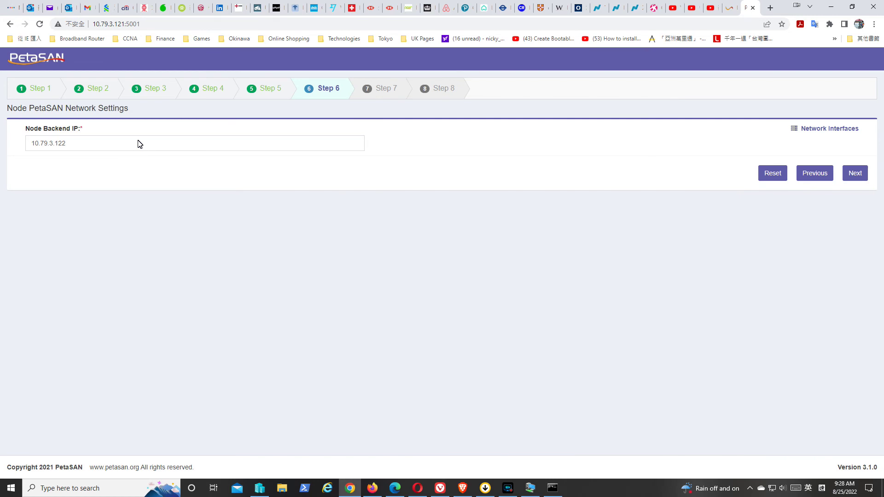
left_click(855, 173)
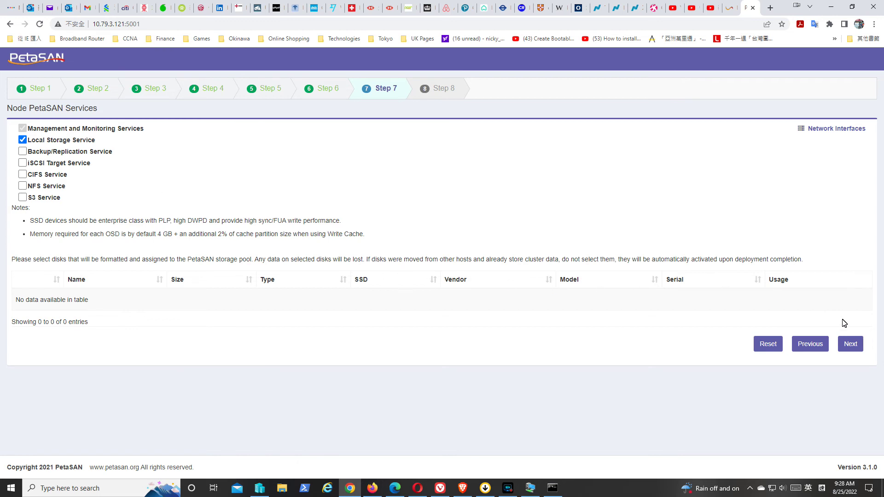
left_click(855, 347)
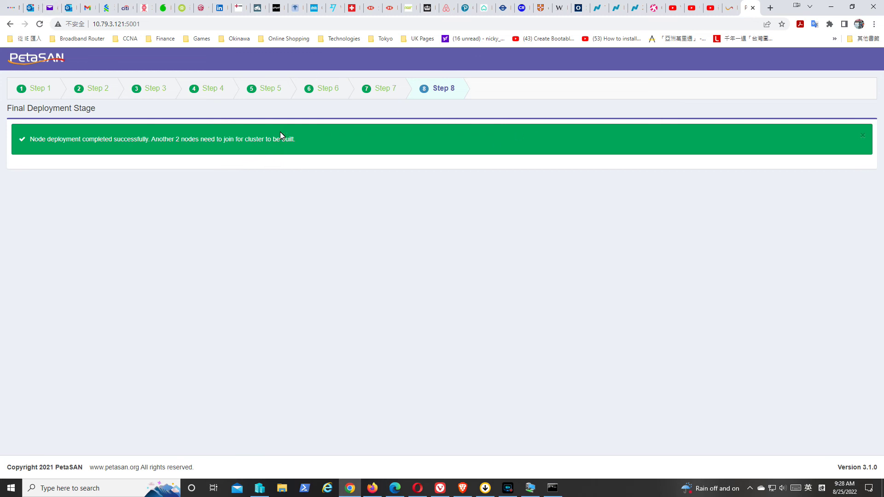
Step: Dismiss the deployment notice, reload the wizard to check the node status, and look at the node information in the virtual machine console
left_click(863, 137)
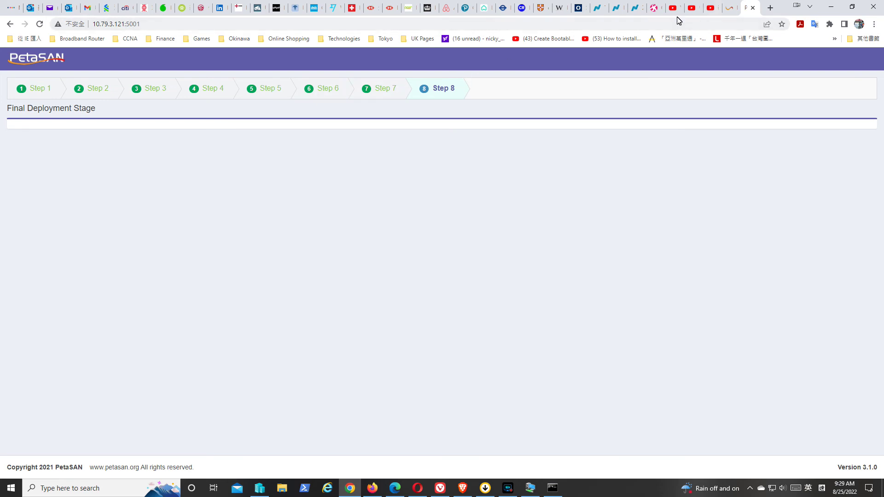
left_click(39, 24)
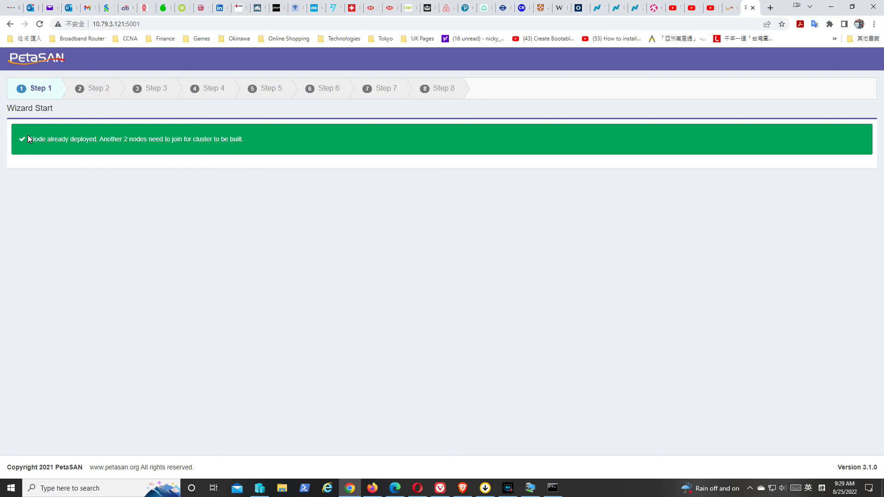
left_click(440, 83)
left_click(40, 88)
left_click(533, 492)
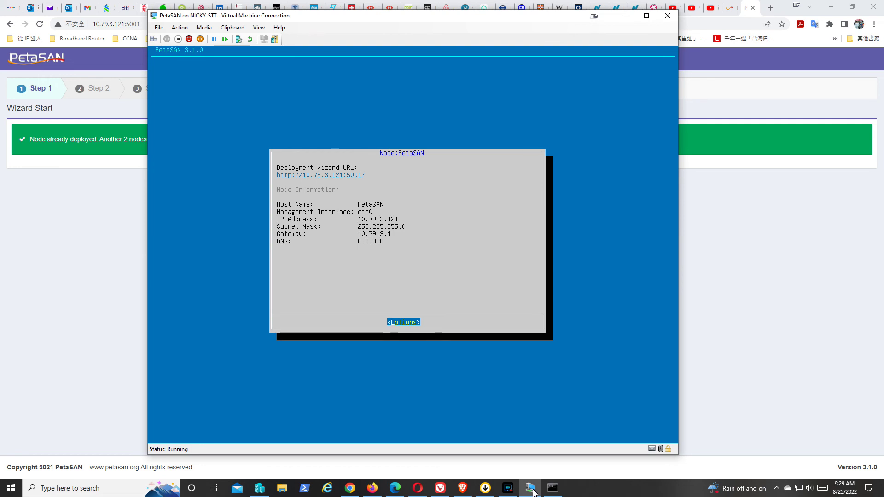
left_click(532, 491)
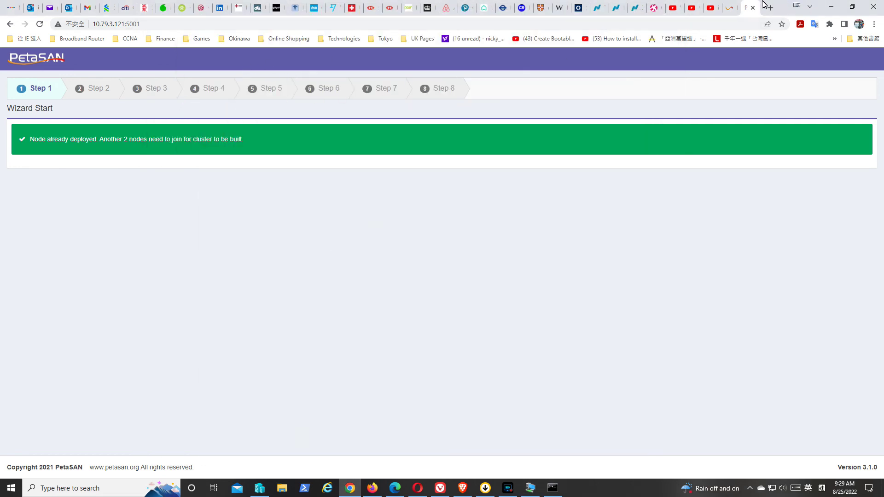
Step: Look through the PetaSAN overview and documentation pages on petasan.org in the other browser tab
left_click(732, 8)
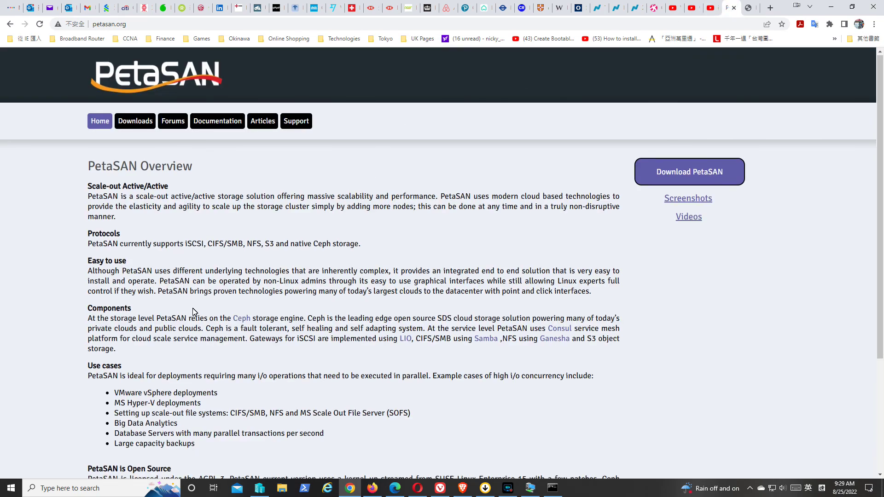
scroll(196, 306, "down", 3)
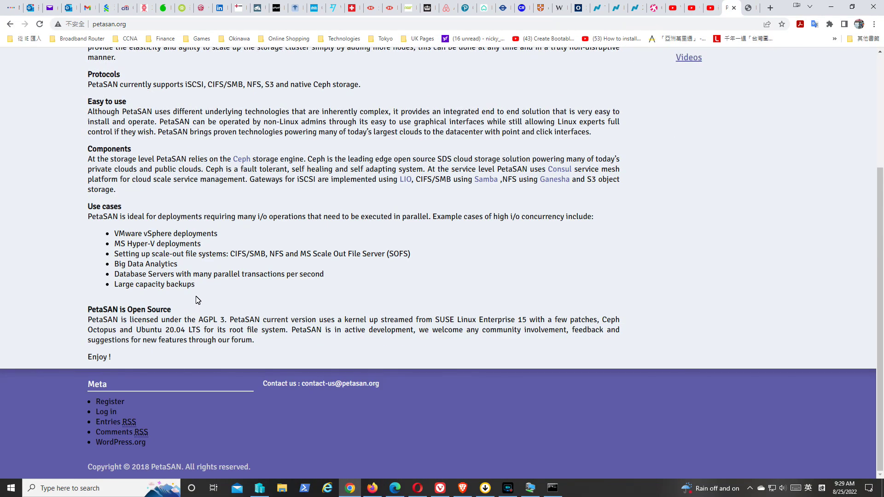
scroll(197, 300, "up", 3)
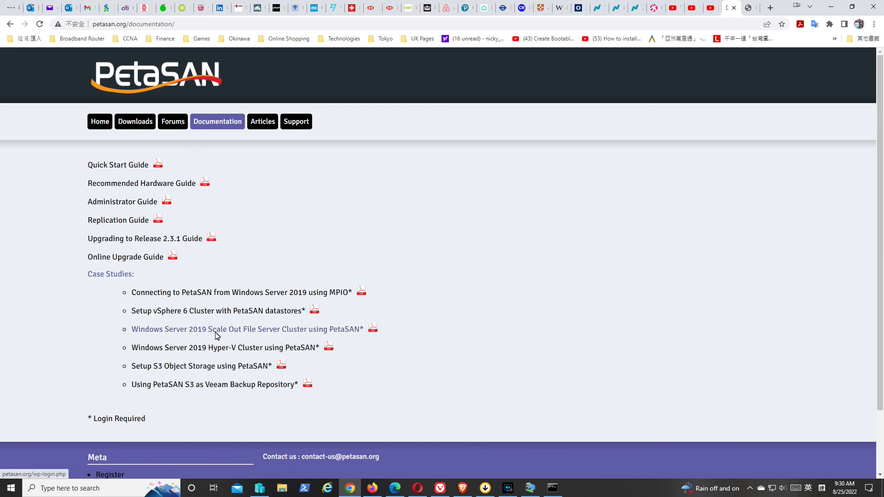
Step: Close the deployment wizard tab and return from the documentation to the PetaSAN home page
left_click(751, 8)
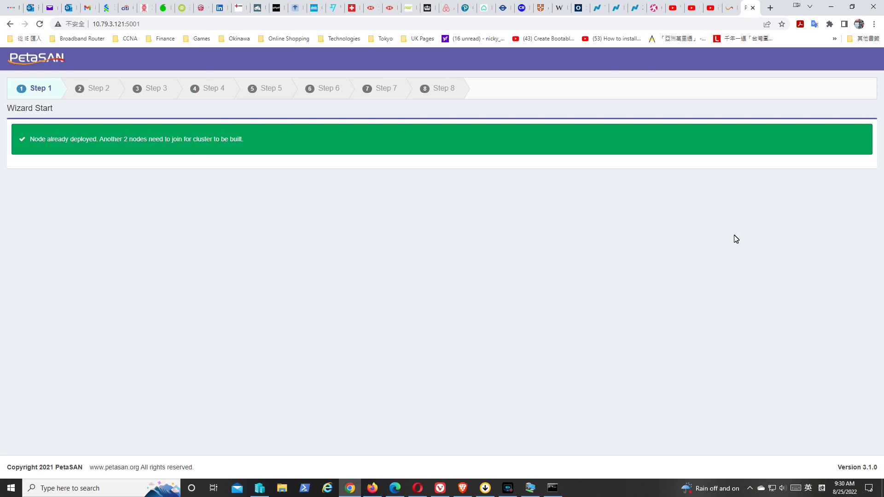
left_click(752, 8)
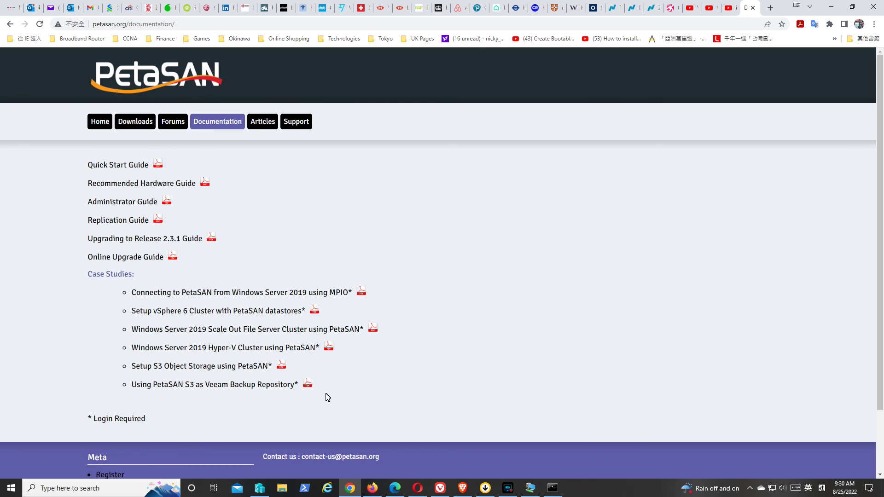
scroll(352, 384, "down", 2)
scroll(352, 385, "up", 2)
left_click(108, 123)
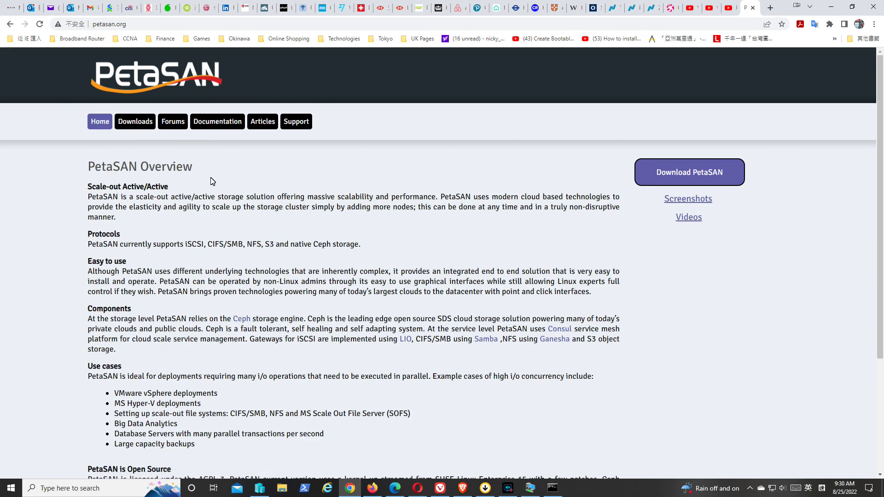